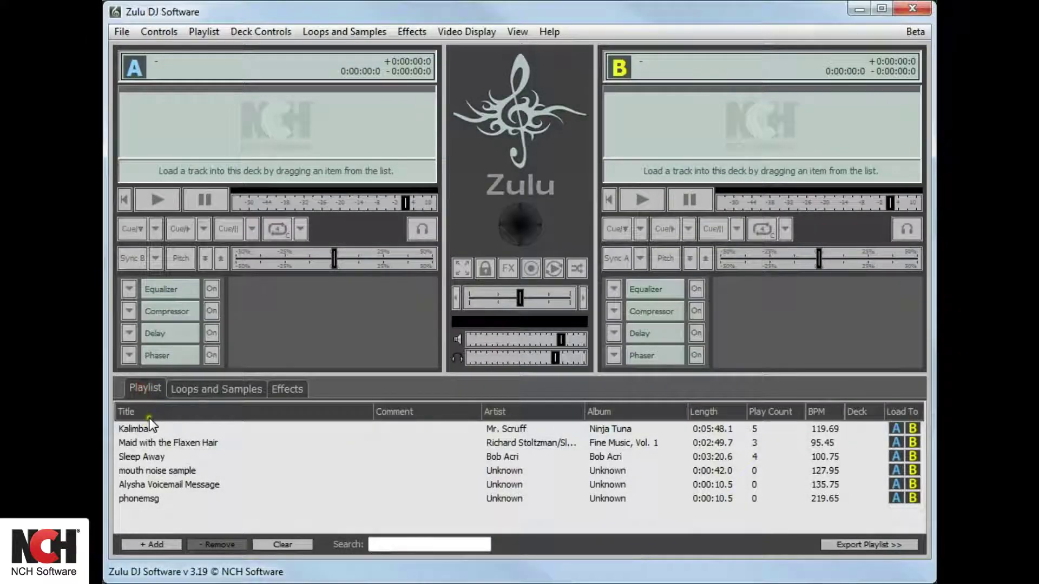
Step: Browse the Loops and Samples list and the Effects list
{"action": "left_click", "coordinate": [197, 393]}
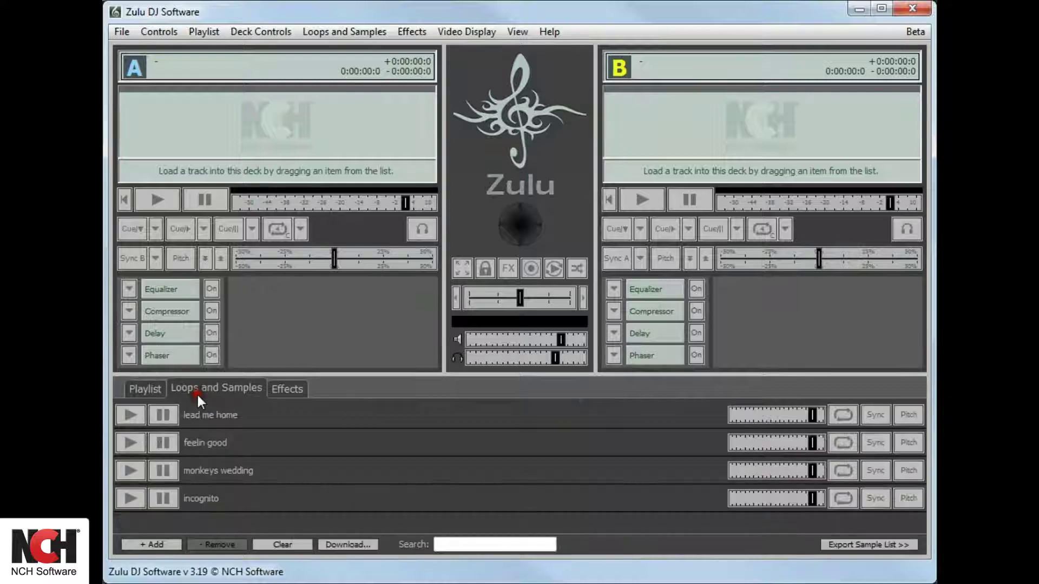
{"action": "left_click", "coordinate": [284, 389]}
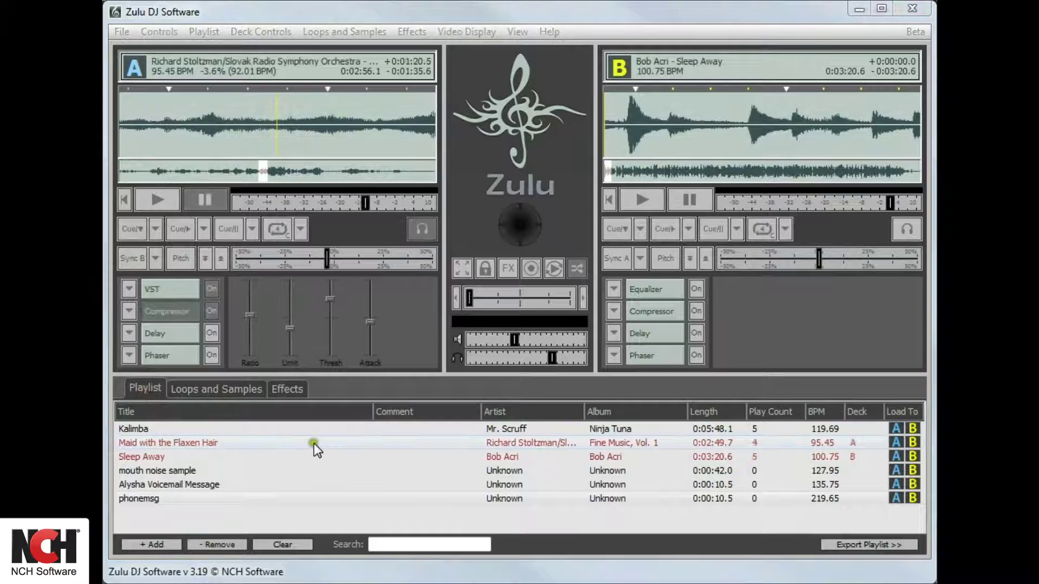
Step: Add feelin good through + Add and drag incognito from the library into the playlist
{"action": "left_click", "coordinate": [154, 543]}
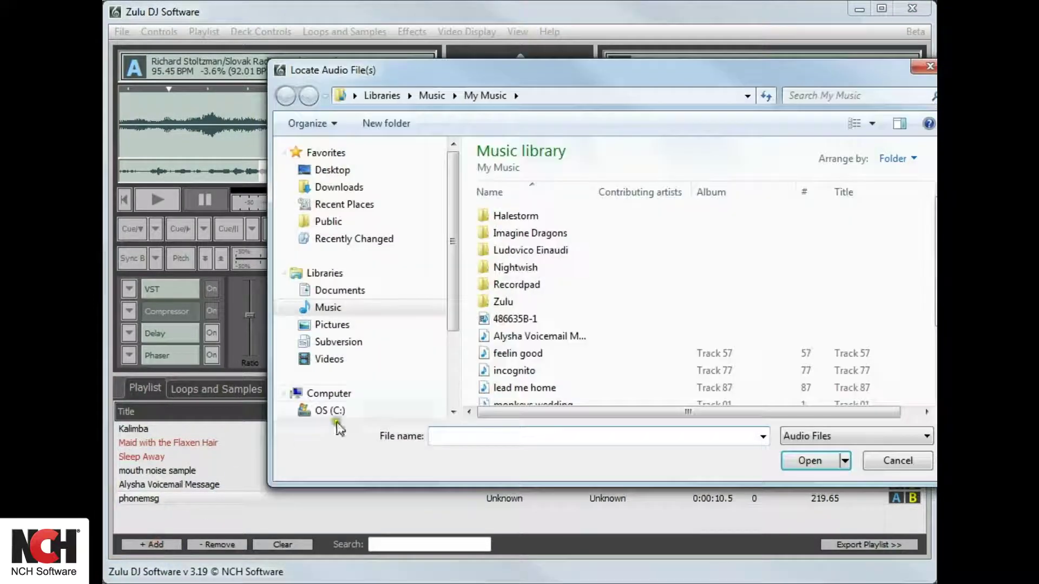
{"action": "left_click", "coordinate": [516, 354]}
{"action": "double_click", "coordinate": [516, 354]}
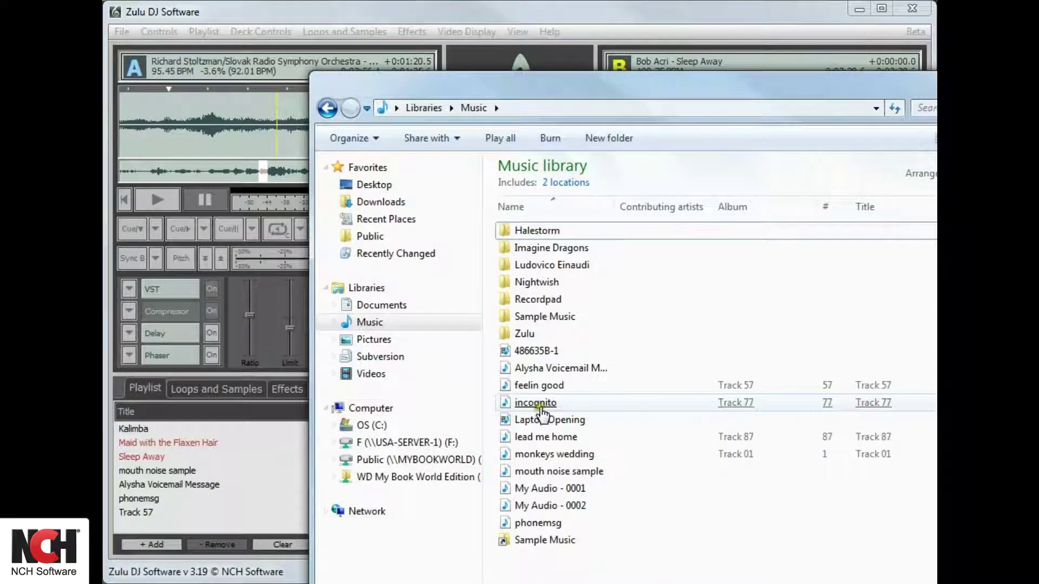
{"action": "left_click_drag", "start_coordinate": [536, 402], "coordinate": [260, 482]}
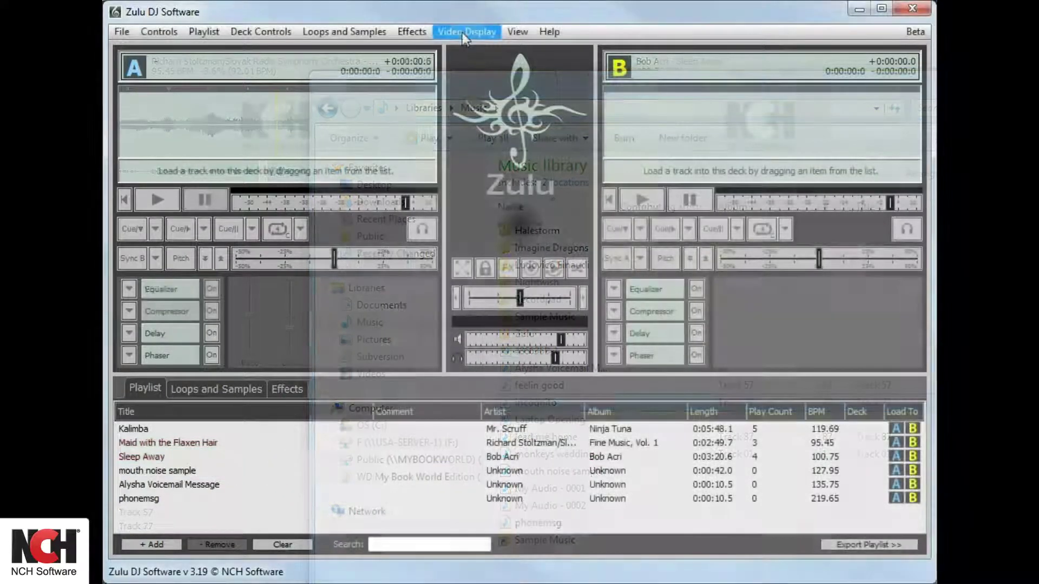
{"action": "left_click", "coordinate": [462, 33]}
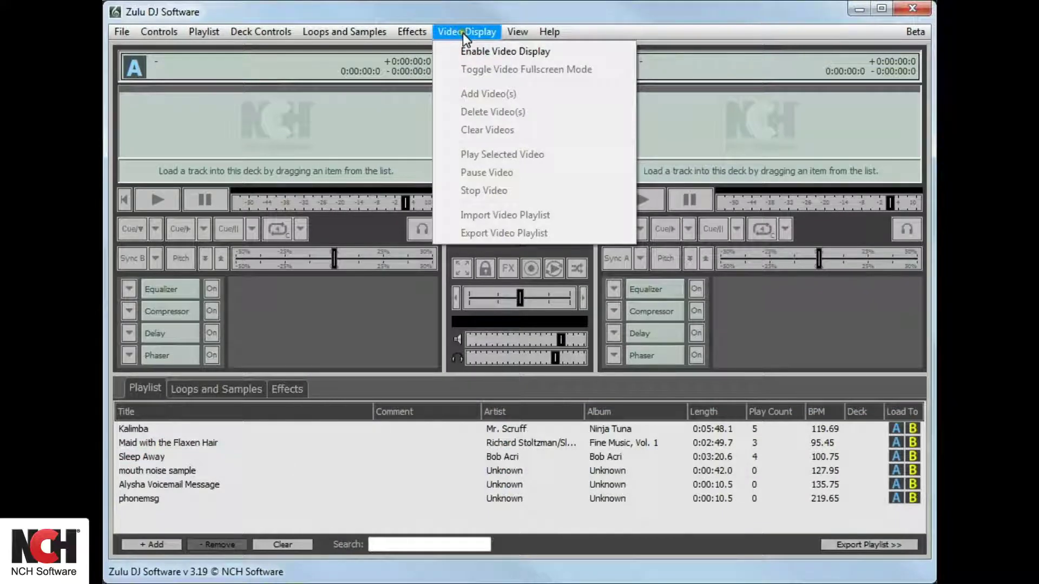
Step: Enable the video display and the additional decks C to F
{"action": "left_click", "coordinate": [468, 50]}
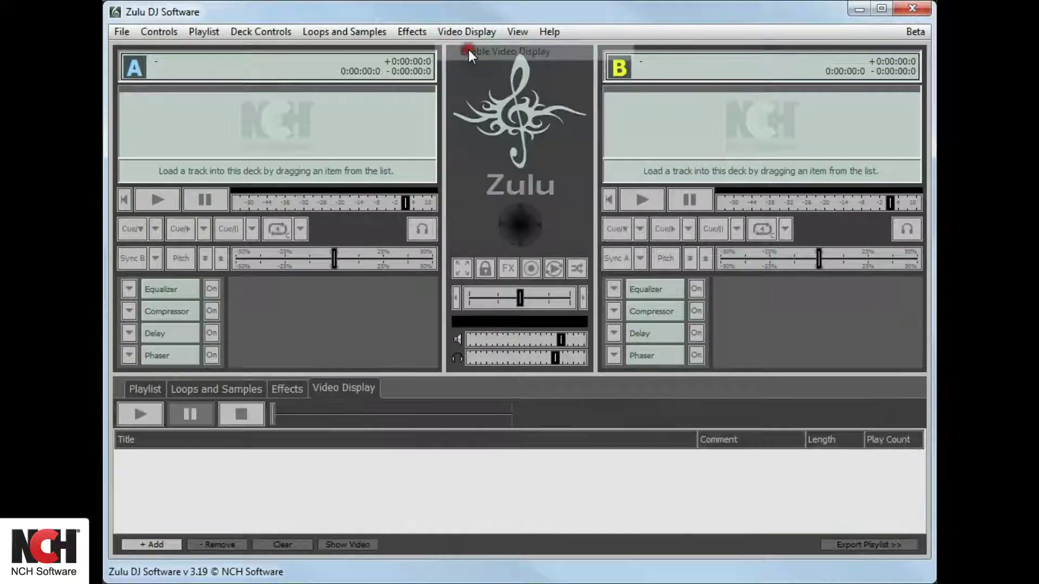
{"action": "left_click", "coordinate": [245, 31]}
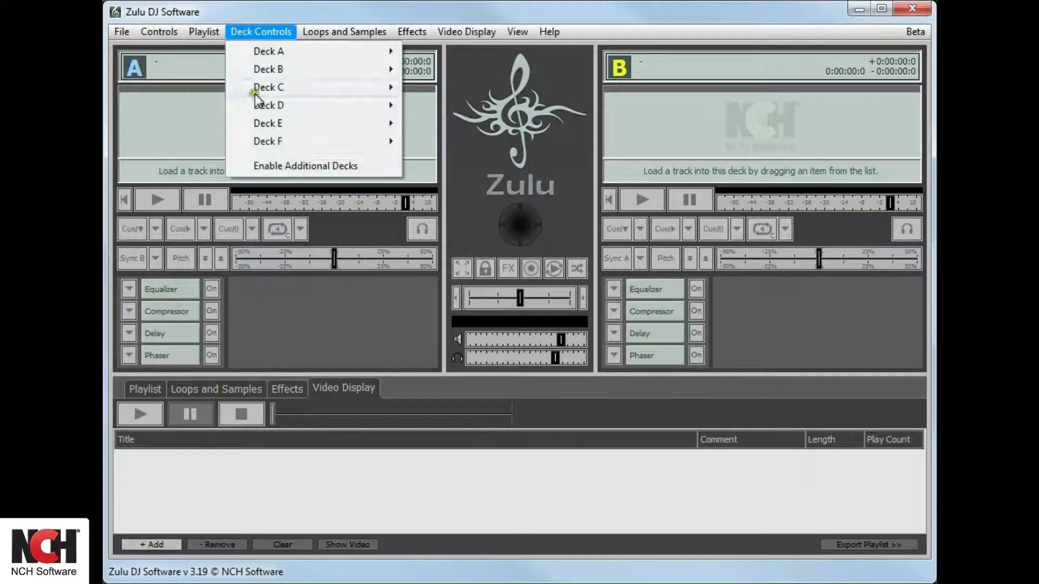
{"action": "left_click", "coordinate": [266, 164]}
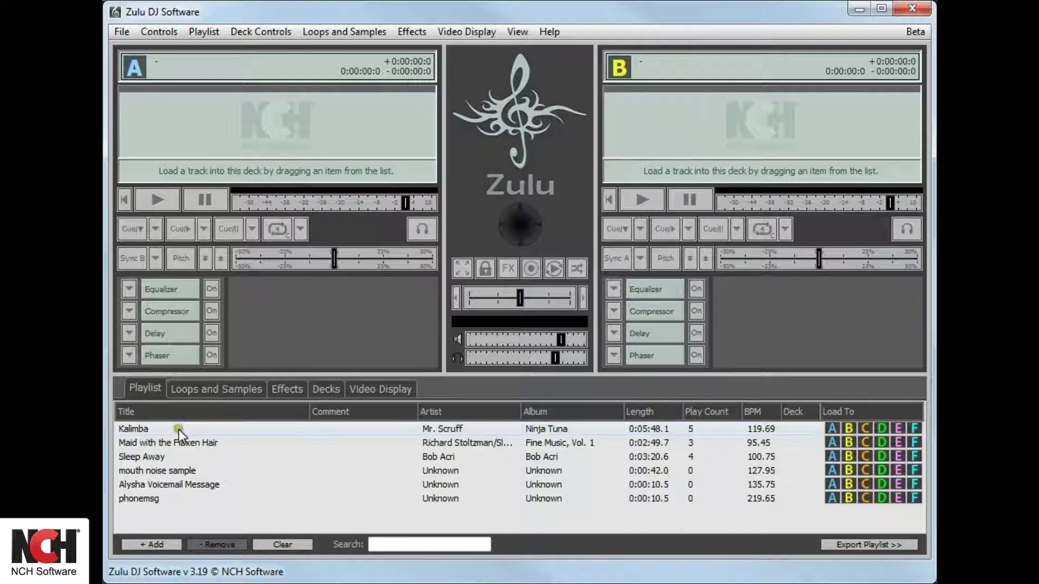
Step: Load Maid with the Flaxen Hair onto deck A and Sleep Away onto deck B
{"action": "left_click_drag", "start_coordinate": [180, 448], "coordinate": [200, 119]}
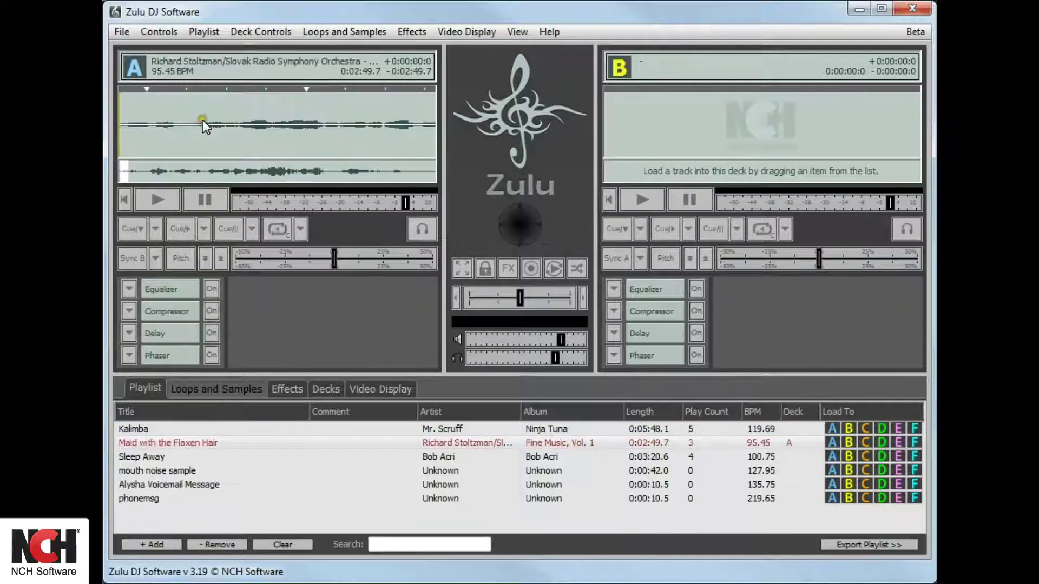
{"action": "left_click", "coordinate": [848, 454]}
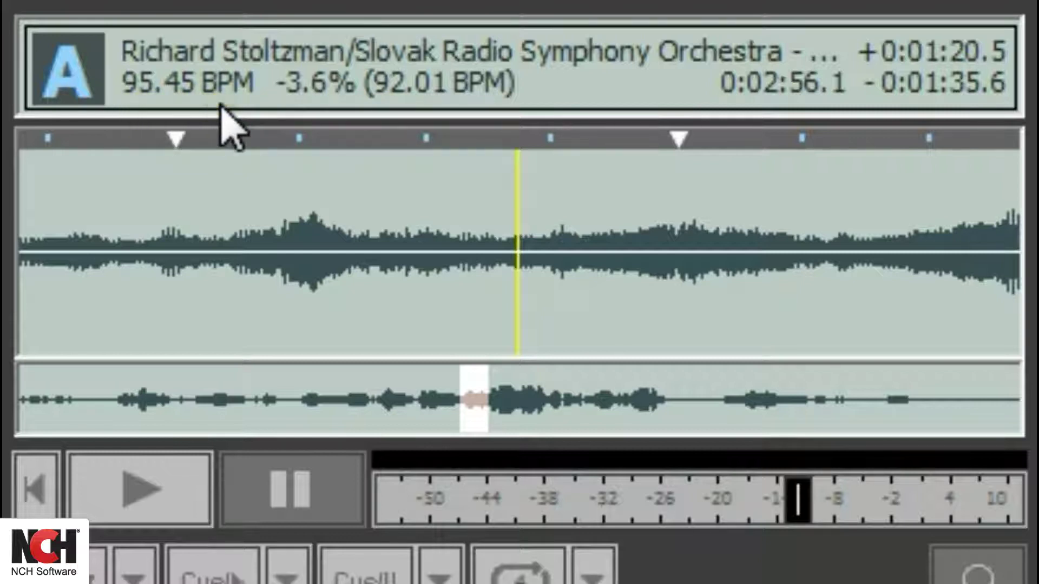
Step: Start playing Maid with the Flaxen Hair on deck A
{"action": "left_click", "coordinate": [163, 506]}
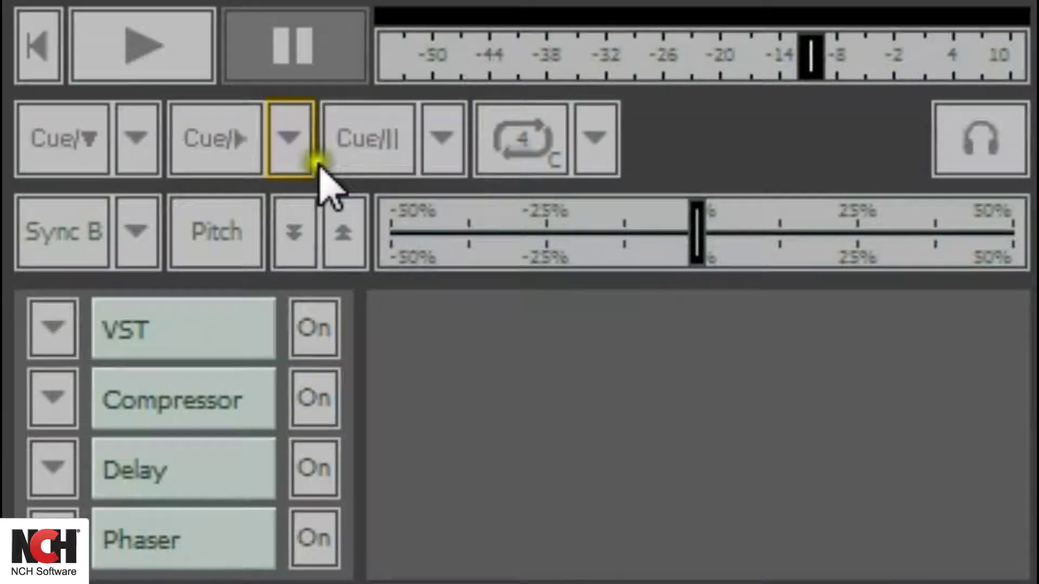
Step: Pause deck A, adjust its level, reset its pitch to 0% and turn on headphone cueing
{"action": "left_click", "coordinate": [125, 43]}
{"action": "left_click", "coordinate": [293, 64]}
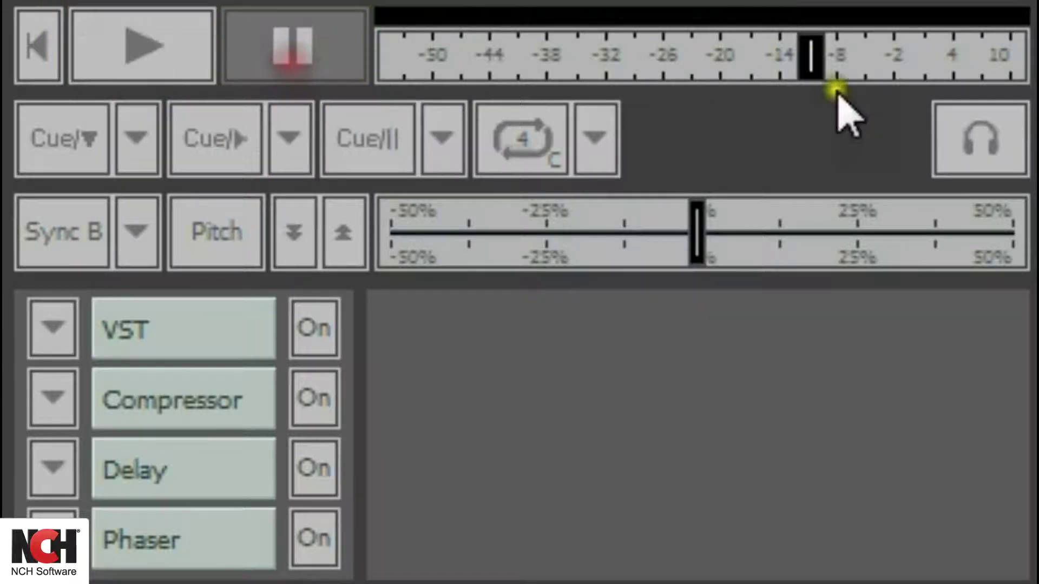
{"action": "left_click_drag", "start_coordinate": [817, 51], "coordinate": [784, 63]}
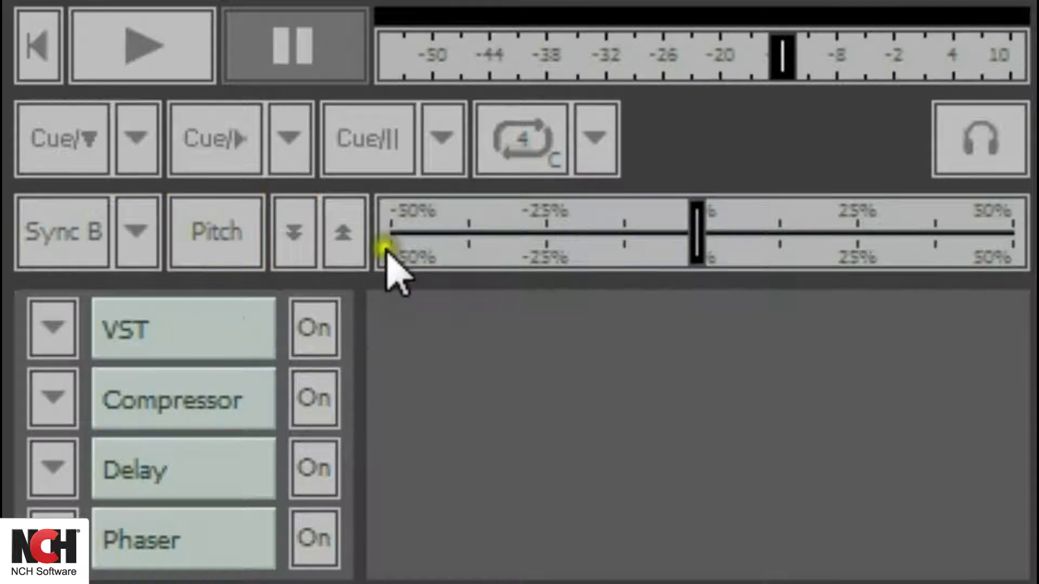
{"action": "mouse_move", "coordinate": [719, 230]}
{"action": "left_mouse_down"}
{"action": "mouse_move", "coordinate": [723, 239]}
{"action": "mouse_move", "coordinate": [686, 252]}
{"action": "mouse_move", "coordinate": [719, 254]}
{"action": "mouse_move", "coordinate": [728, 239]}
{"action": "left_mouse_up"}
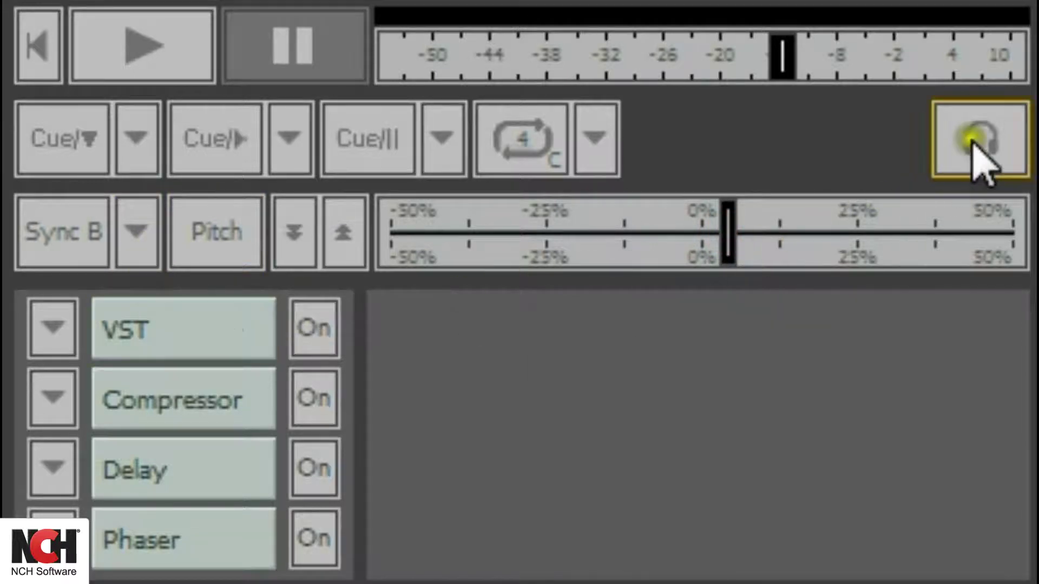
{"action": "left_click", "coordinate": [972, 142]}
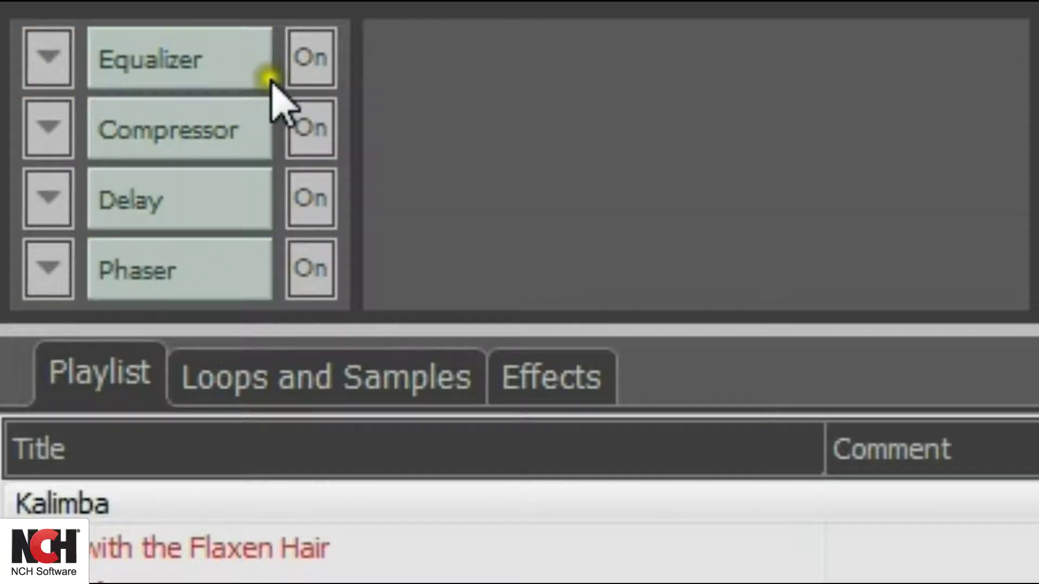
Step: Toggle deck A's equalizer off and on and switch on the compressor to show its settings
{"action": "left_click", "coordinate": [300, 61]}
{"action": "left_click", "coordinate": [304, 126]}
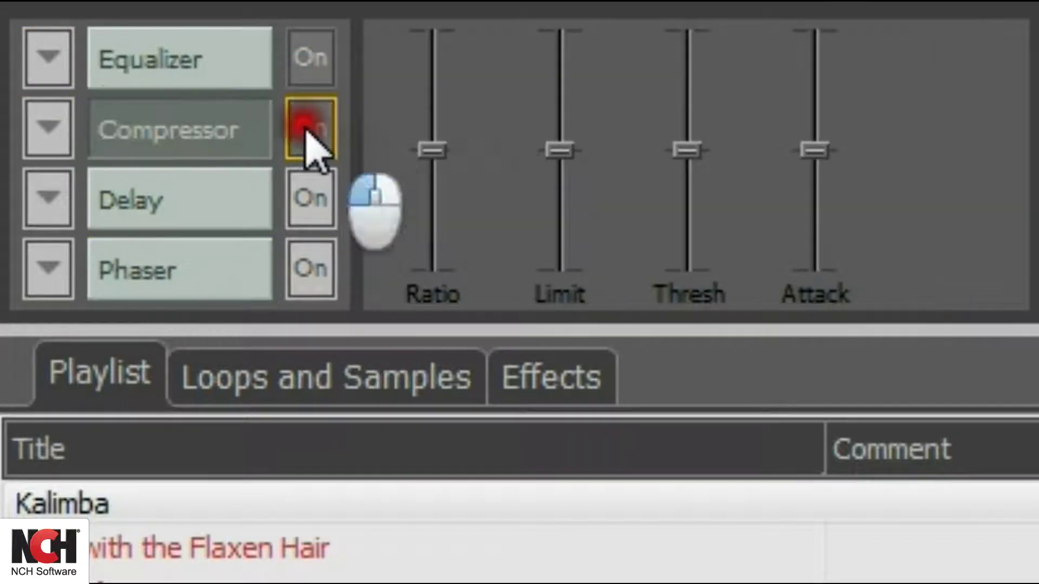
{"action": "left_click", "coordinate": [307, 71]}
{"action": "left_click", "coordinate": [415, 140]}
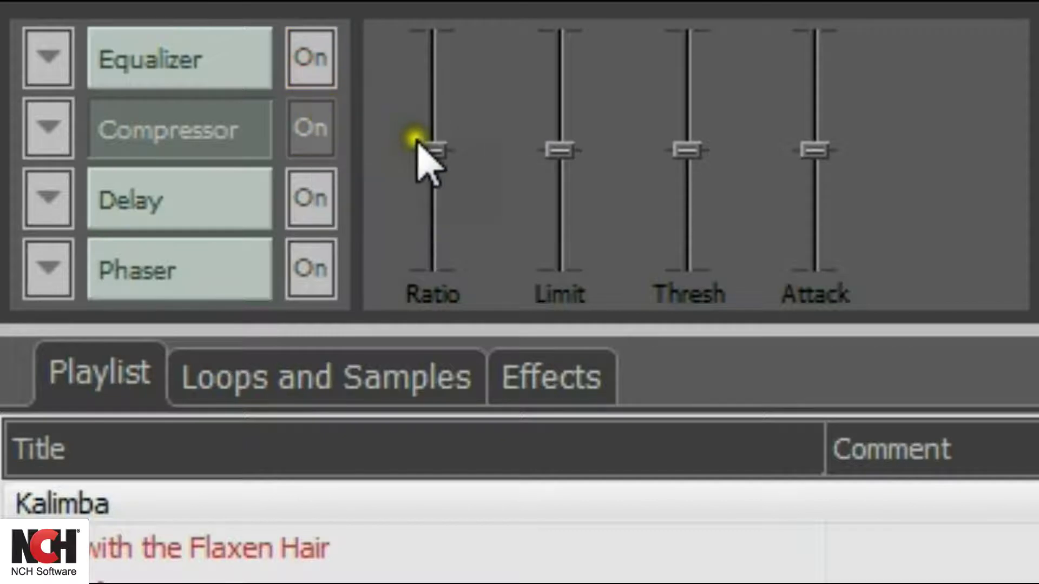
Step: Raise compressor Ratio and Thresh, lower Limit and Attack, and put Reverb in the first slot
{"action": "left_click_drag", "start_coordinate": [433, 141], "coordinate": [433, 106]}
{"action": "left_click_drag", "start_coordinate": [547, 150], "coordinate": [549, 173]}
{"action": "left_click_drag", "start_coordinate": [686, 150], "coordinate": [692, 113]}
{"action": "left_click_drag", "start_coordinate": [814, 150], "coordinate": [814, 169]}
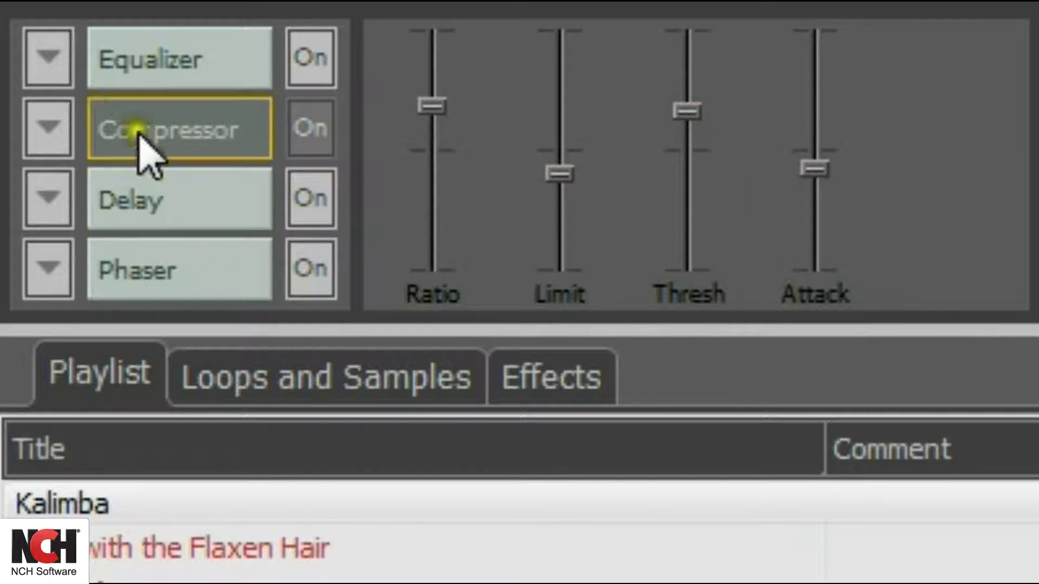
{"action": "left_click", "coordinate": [44, 60]}
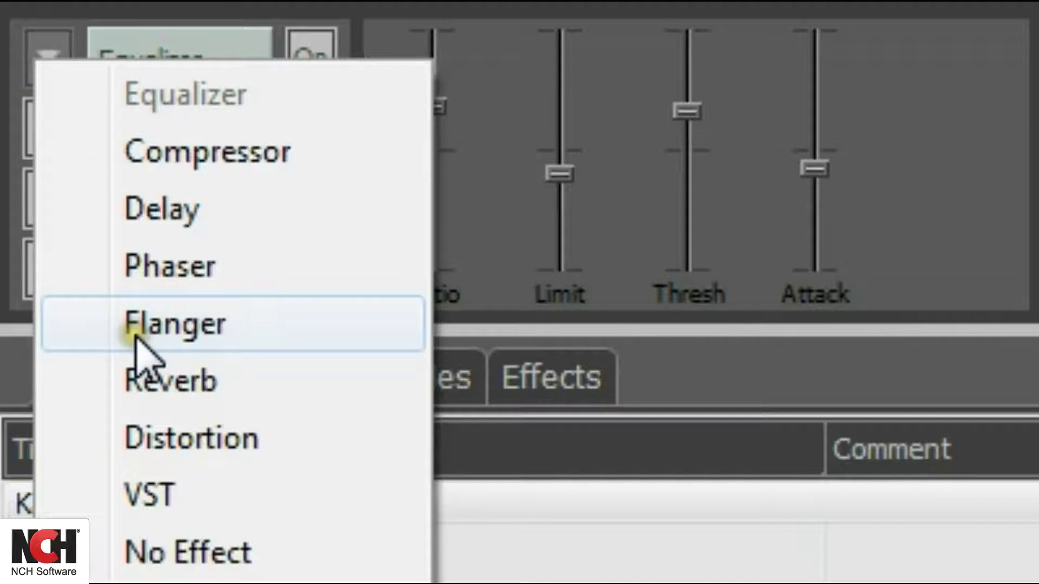
{"action": "left_click", "coordinate": [147, 380]}
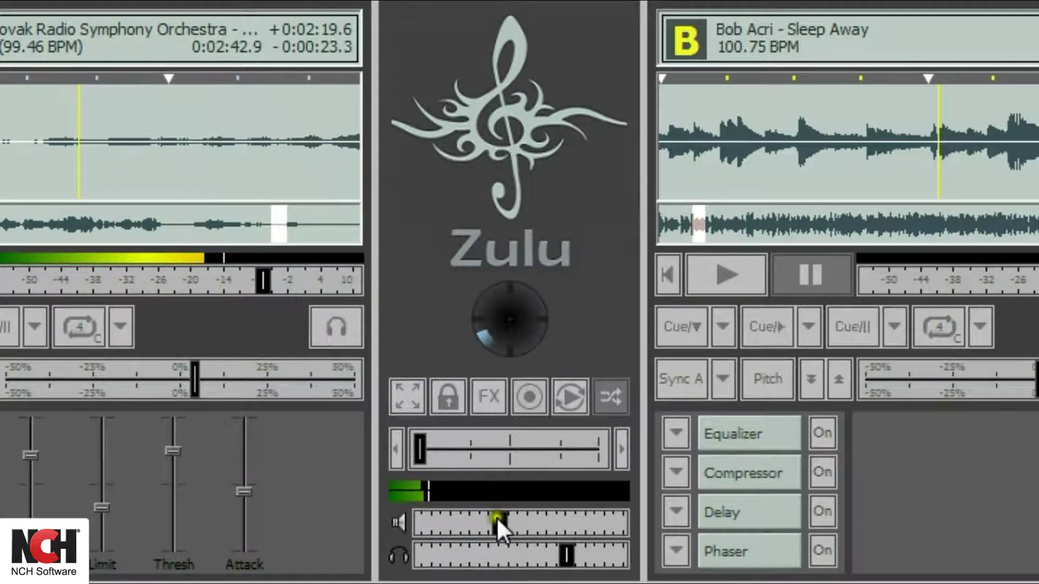
Step: Crossfade toward deck B and back to centre, raise master volume and adjust headphone volume
{"action": "left_click_drag", "start_coordinate": [418, 445], "coordinate": [430, 446]}
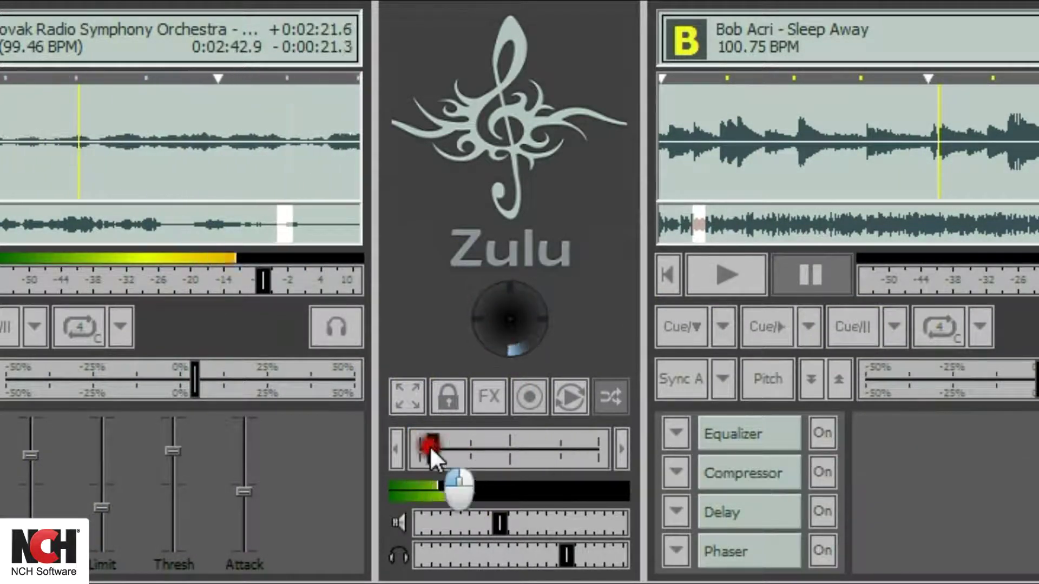
{"action": "left_click_drag", "start_coordinate": [544, 457], "coordinate": [578, 456]}
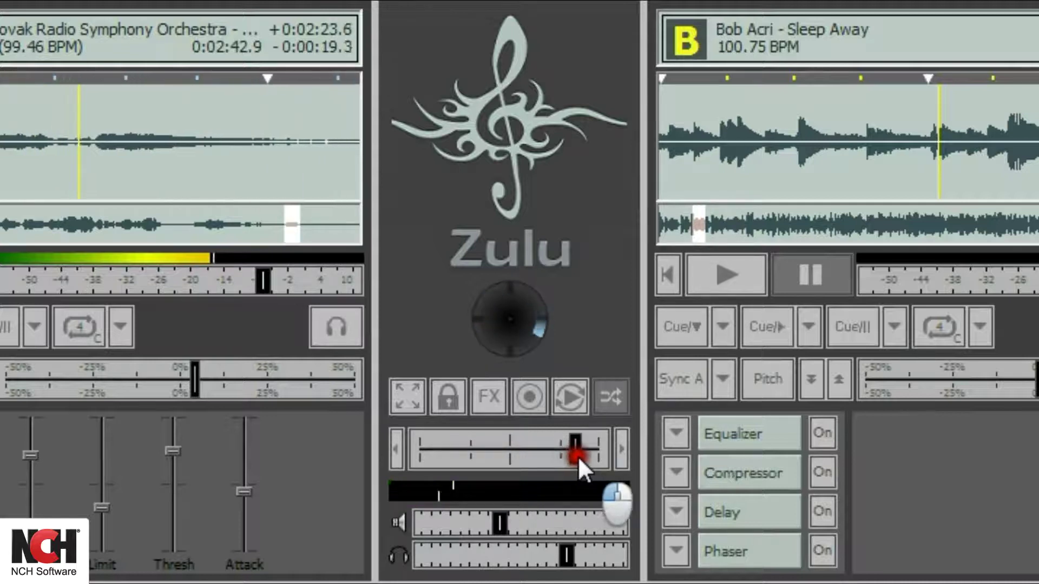
{"action": "left_click_drag", "start_coordinate": [495, 452], "coordinate": [519, 456]}
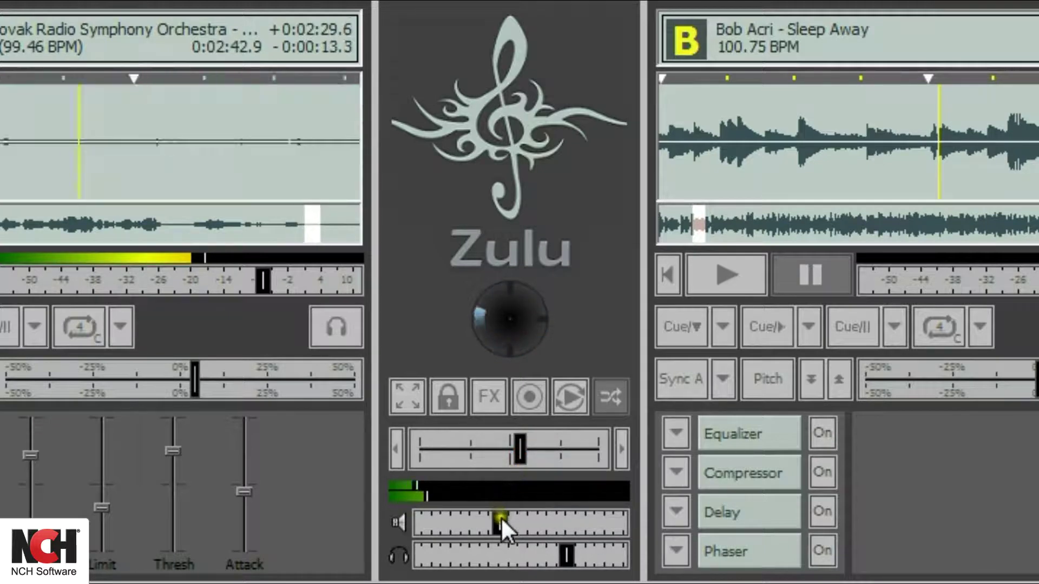
{"action": "left_click_drag", "start_coordinate": [500, 521], "coordinate": [547, 522]}
{"action": "mouse_move", "coordinate": [563, 556]}
{"action": "left_mouse_down"}
{"action": "mouse_move", "coordinate": [593, 556]}
{"action": "mouse_move", "coordinate": [497, 557]}
{"action": "mouse_move", "coordinate": [558, 560]}
{"action": "left_mouse_up"}
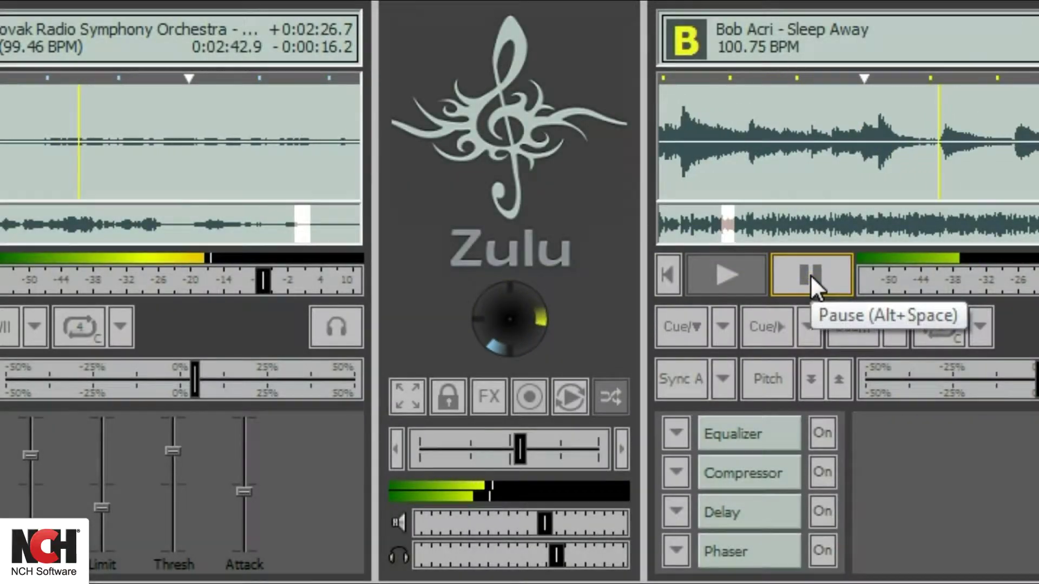
Step: Pause deck B and switch on AutoPlay mode
{"action": "left_click", "coordinate": [810, 275]}
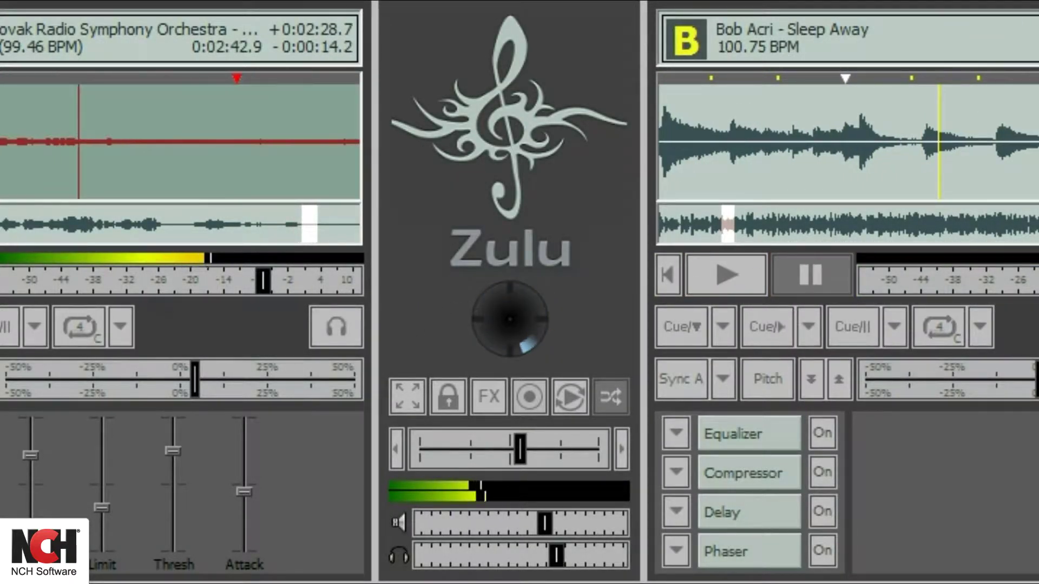
{"action": "left_click", "coordinate": [566, 388]}
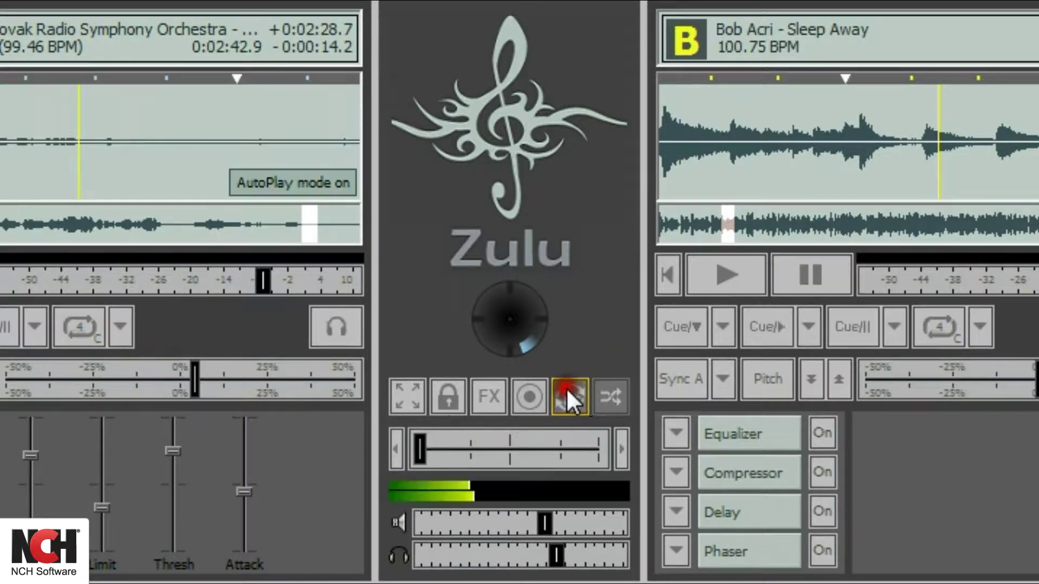